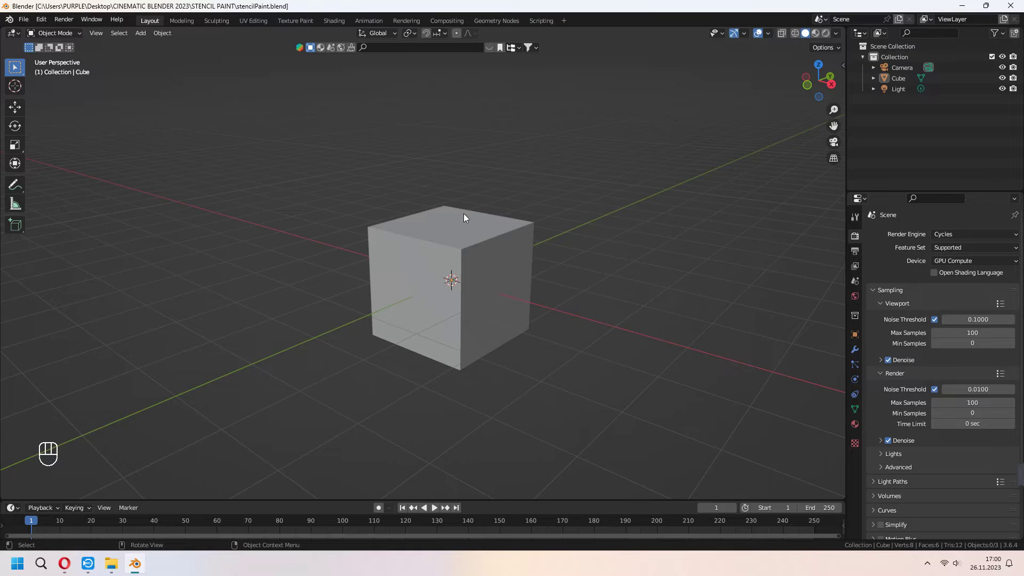
# Orbit the viewport around the plain grey default cube.
pyautogui.moveTo(463, 214); pyautogui.dragTo(546, 331, button='middle')
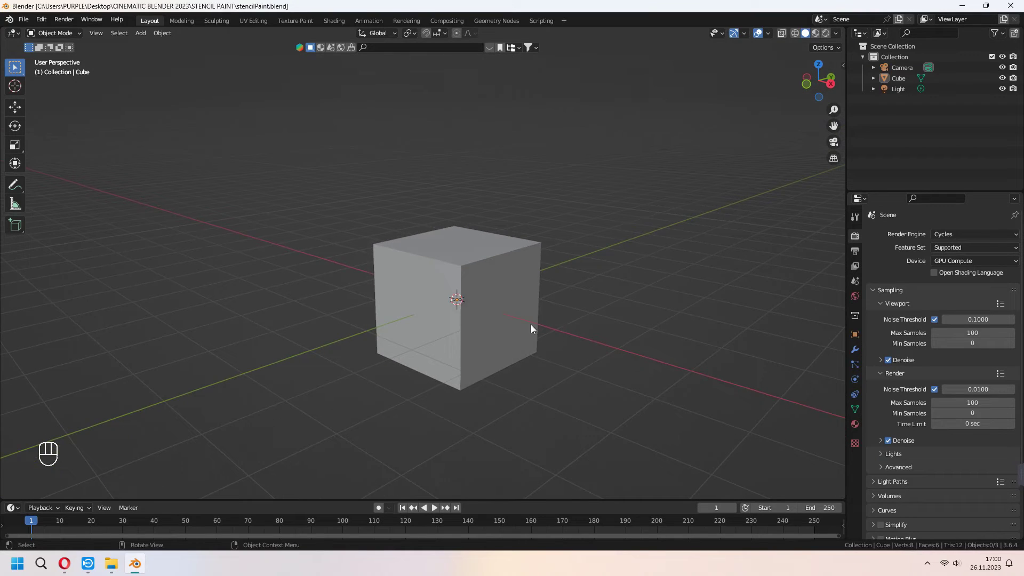
# Select the cube and Smart UV Project all of its geometry in Edit Mode.
pyautogui.click(478, 301)
pyautogui.moveTo(561, 280)
pyautogui.keyDown('shift'); pyautogui.mouseDown(button='middle')
pyautogui.moveTo(574, 267)
pyautogui.moveTo(543, 282)
pyautogui.mouseUp(button='middle'); pyautogui.keyUp('shift')
pyautogui.scroll(1, 574, 267)
pyautogui.press('Tab')
pyautogui.press('a')
pyautogui.press('u')
pyautogui.click(517, 295)
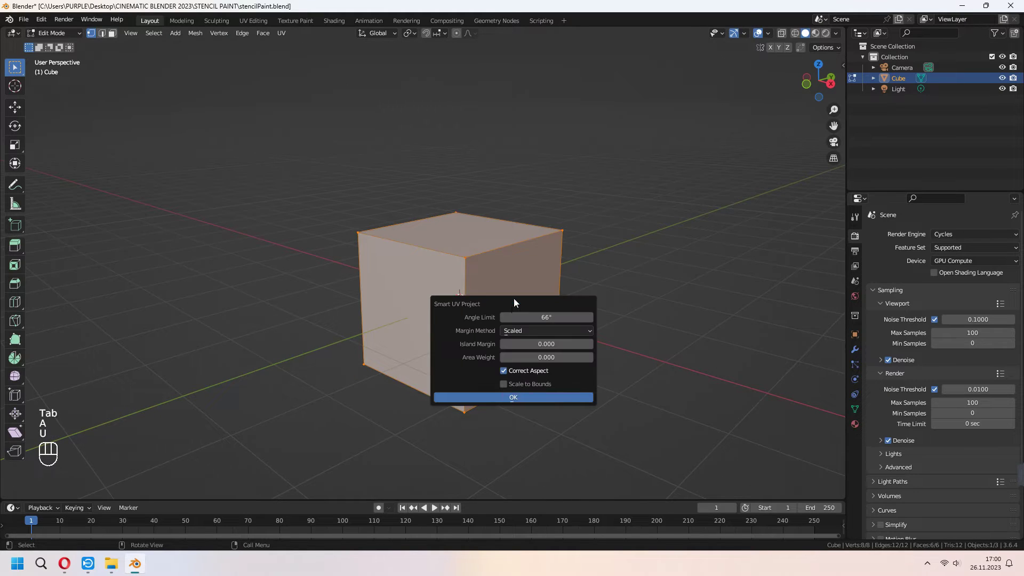
pyautogui.click(491, 398)
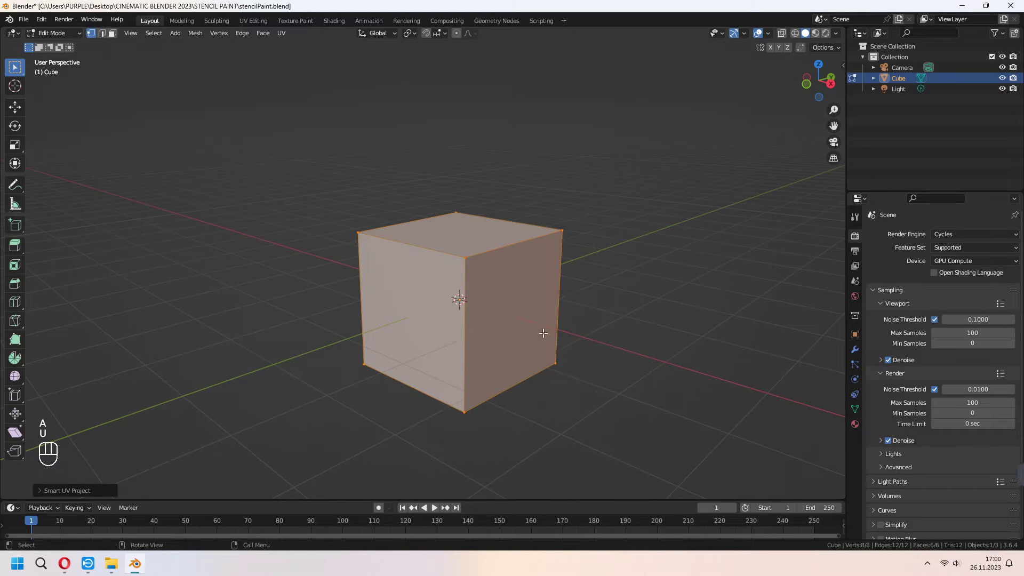
# Inspect the cube's UV layout in UV Editing, then return to Object Mode.
pyautogui.click(258, 22)
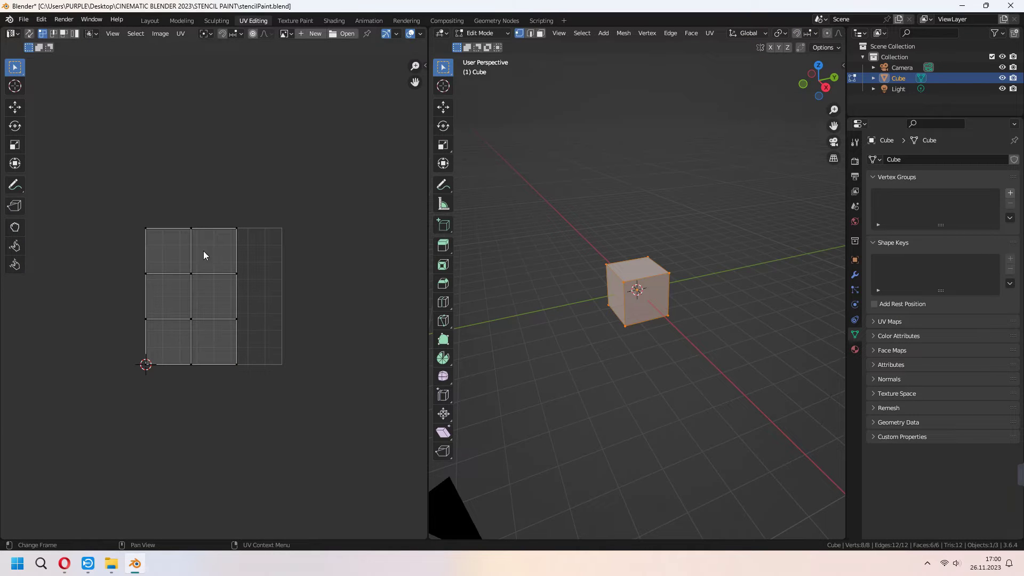
pyautogui.scroll(2, 234, 325)
pyautogui.scroll(5, 715, 321)
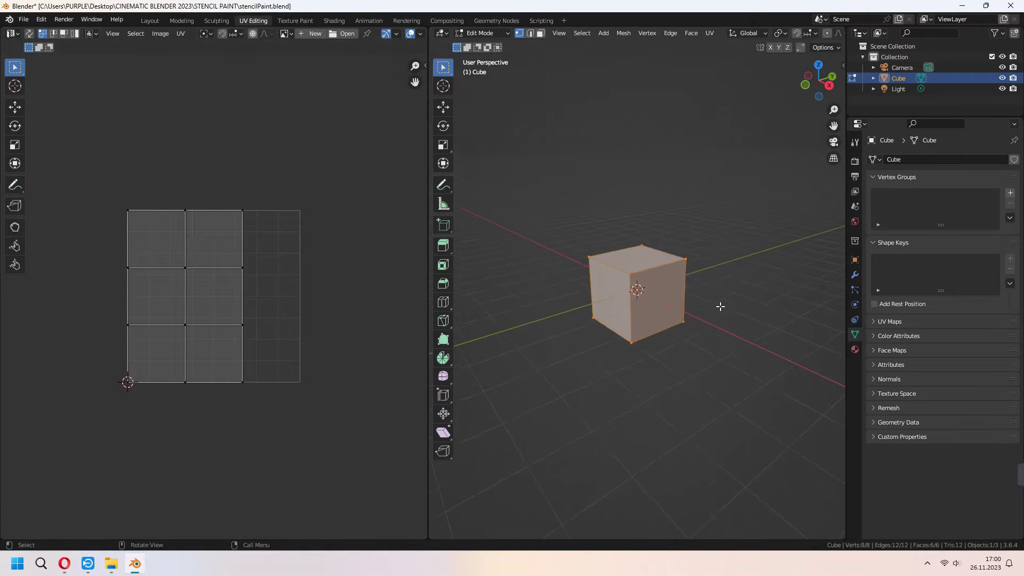
pyautogui.press('Tab')
# Switch to the Texture Paint workspace, viewing the magenta cube.
pyautogui.click(310, 22)
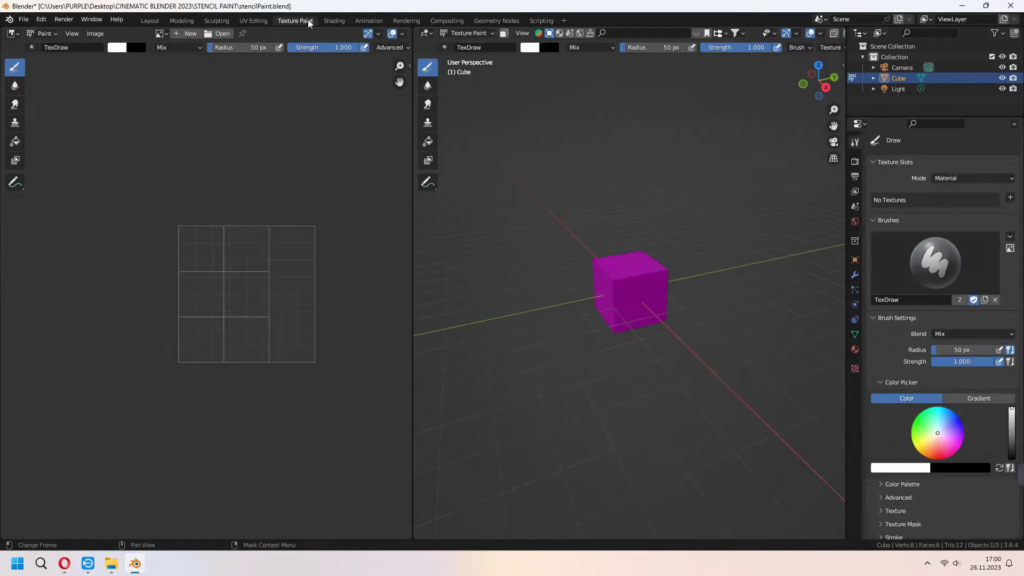
pyautogui.moveTo(663, 324)
pyautogui.mouseDown(button='middle')
pyautogui.moveTo(674, 320)
pyautogui.moveTo(643, 328)
pyautogui.mouseUp(button='middle')
pyautogui.scroll(3, 688, 322)
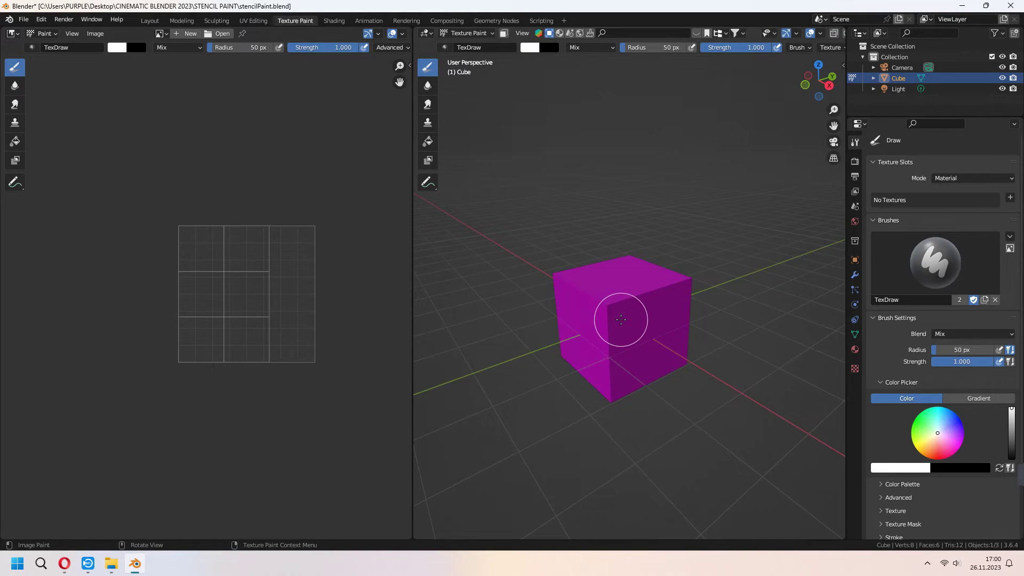
# Create a new blank 2048 × 2048 px image by doubling the default width.
pyautogui.click(188, 34)
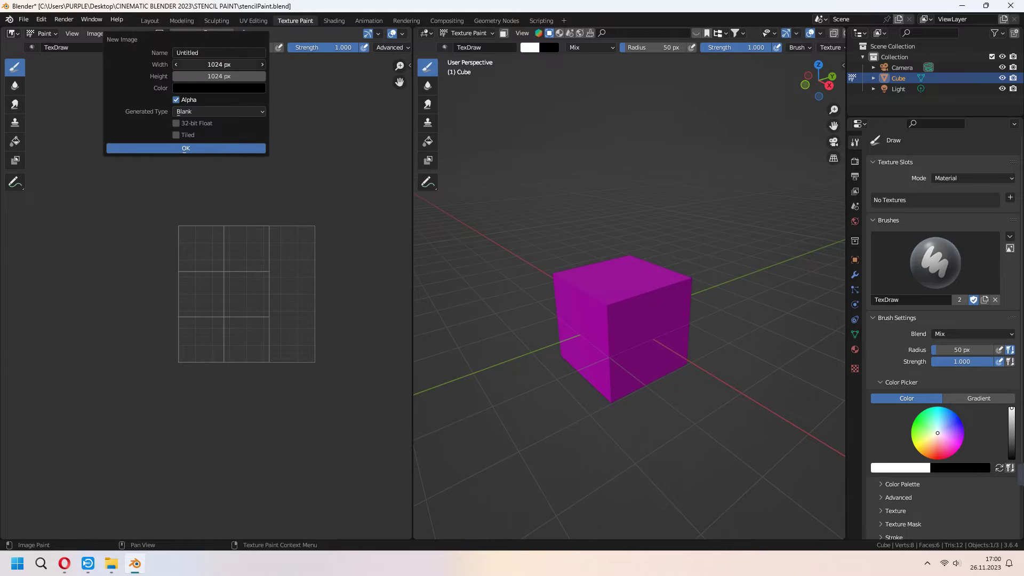
pyautogui.click(225, 63)
pyautogui.click(224, 64)
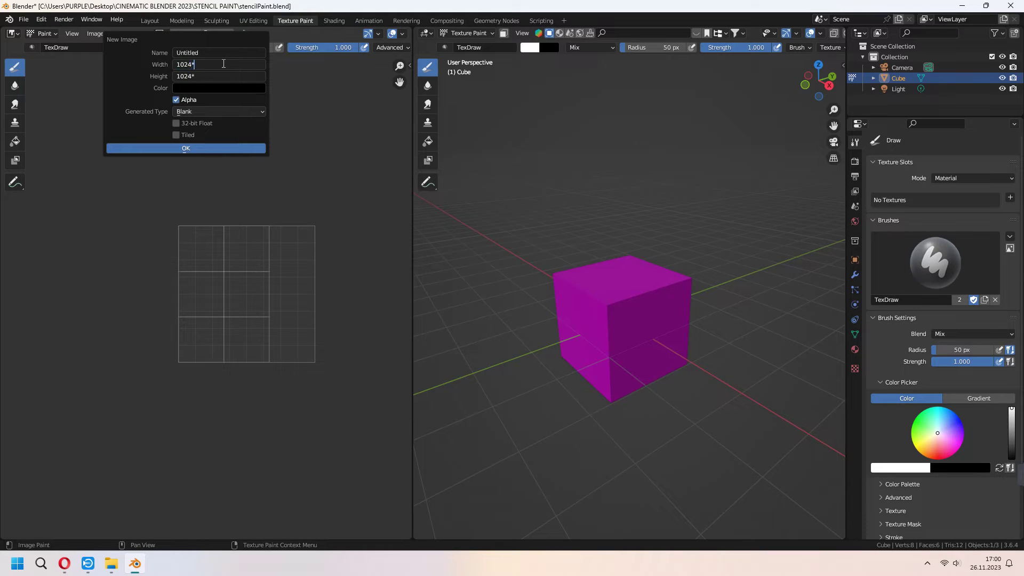
pyautogui.write('*2')
pyautogui.press('Return')
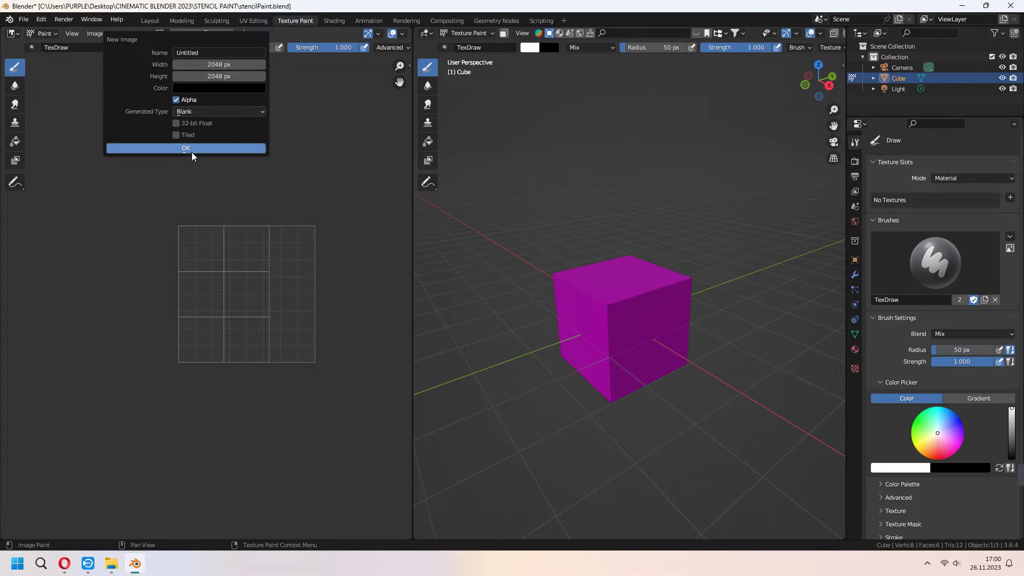
pyautogui.press('Return')
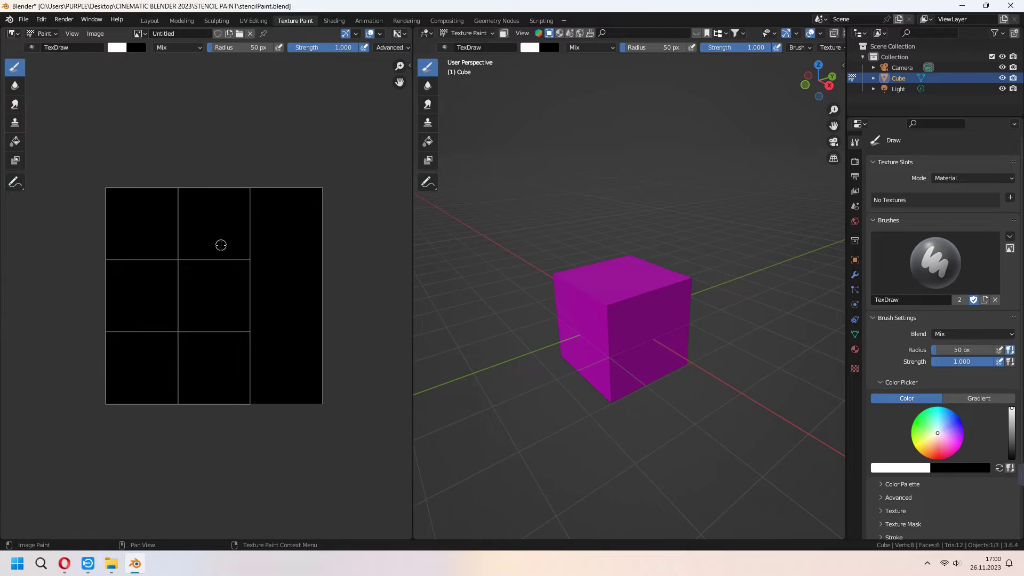
# Add an Image Texture node using the Untitled image, wired into the cube's Base Color.
pyautogui.click(335, 21)
pyautogui.hotkey('shift', 'a')
pyautogui.click(363, 358)
pyautogui.write('image')
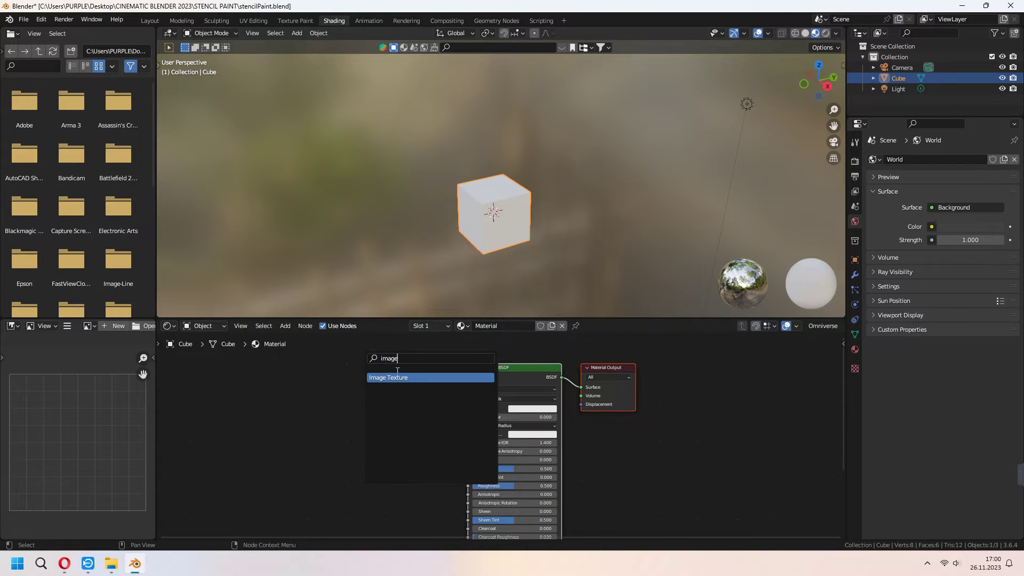
pyautogui.press('Return')
pyautogui.click(322, 397)
pyautogui.moveTo(379, 384); pyautogui.dragTo(469, 408)
pyautogui.click(295, 405)
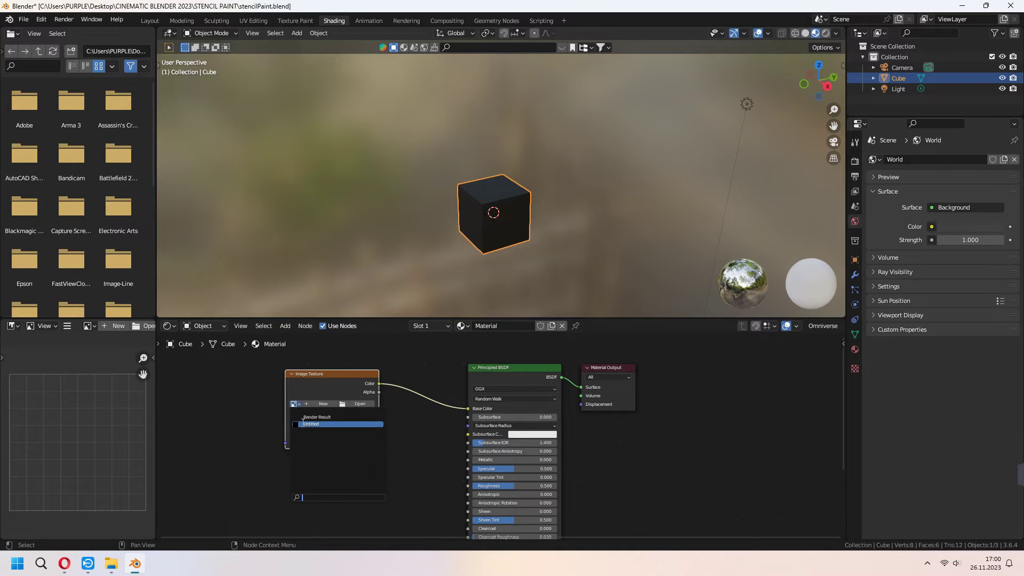
pyautogui.click(311, 424)
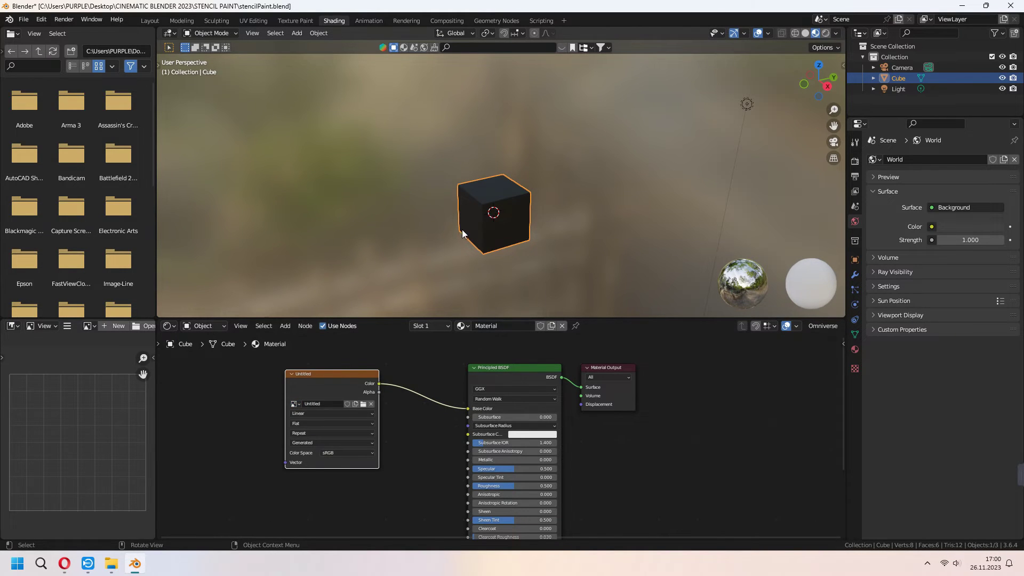
pyautogui.click(297, 21)
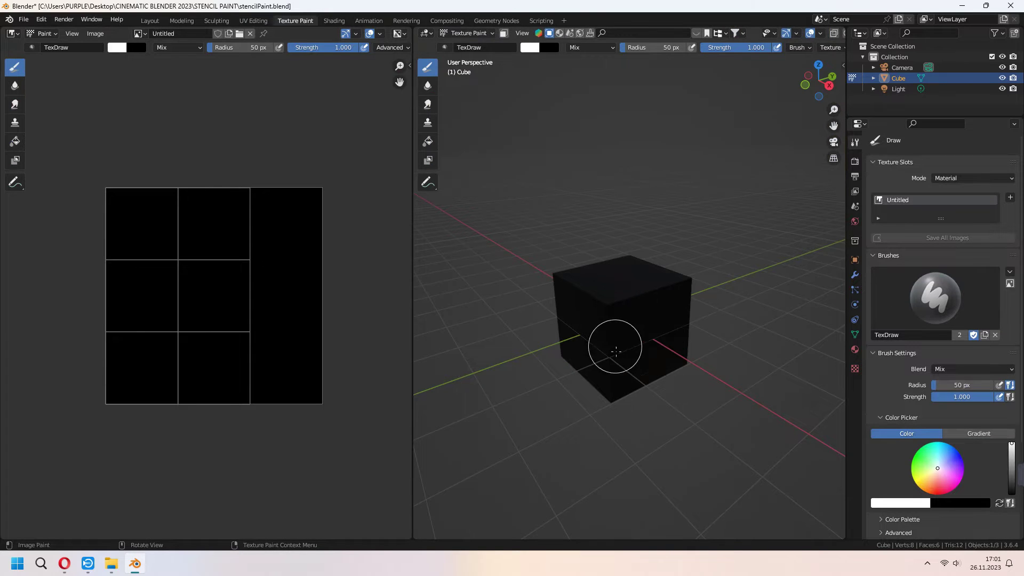
pyautogui.moveTo(629, 323); pyautogui.dragTo(707, 379, button='middle')
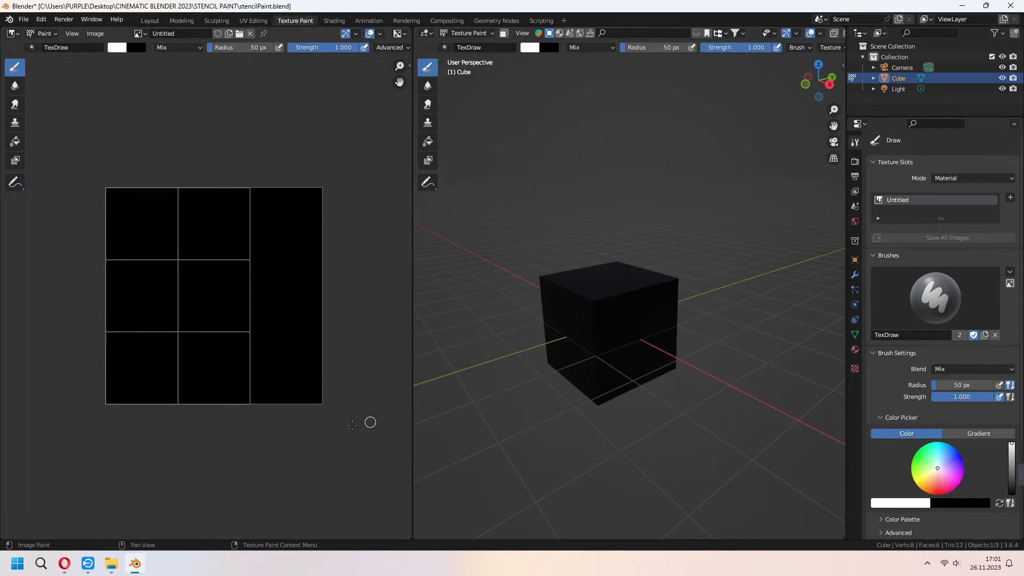
# Download the Pixabay peeling-metal photo at 1280×851 and open the ref folder.
pyautogui.click(64, 564)
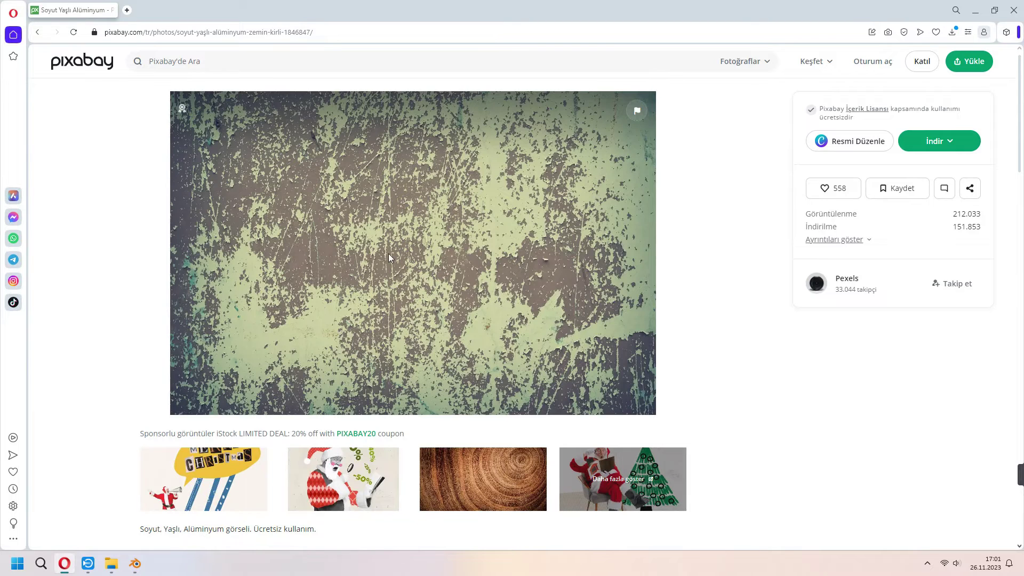
pyautogui.click(947, 144)
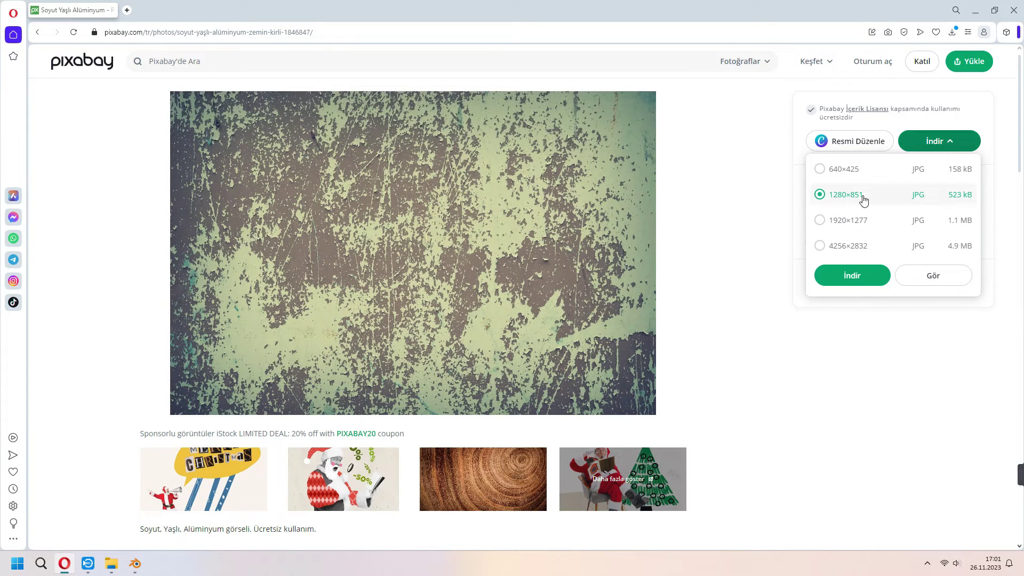
pyautogui.click(735, 272)
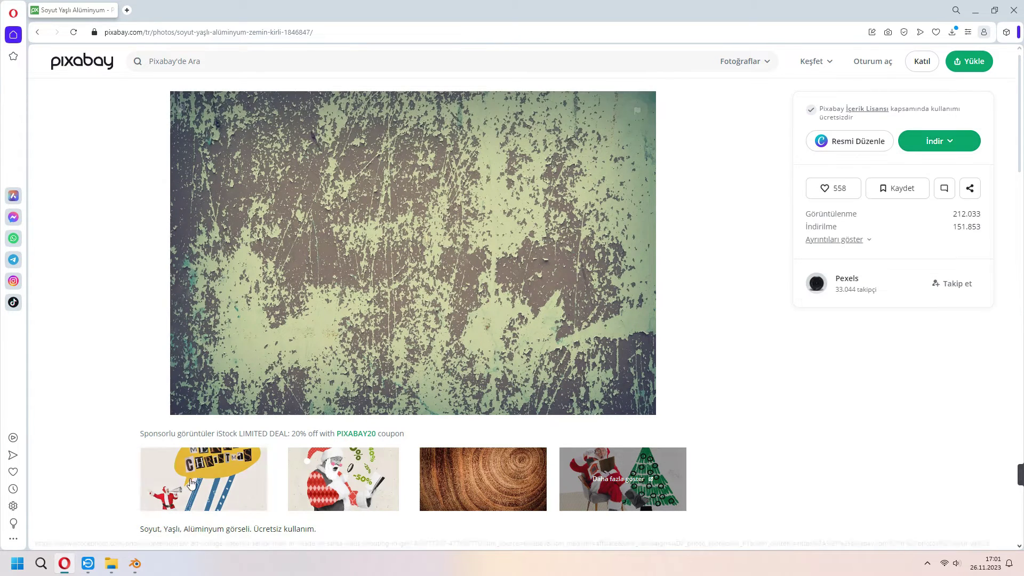
pyautogui.click(111, 564)
pyautogui.doubleClick(319, 174)
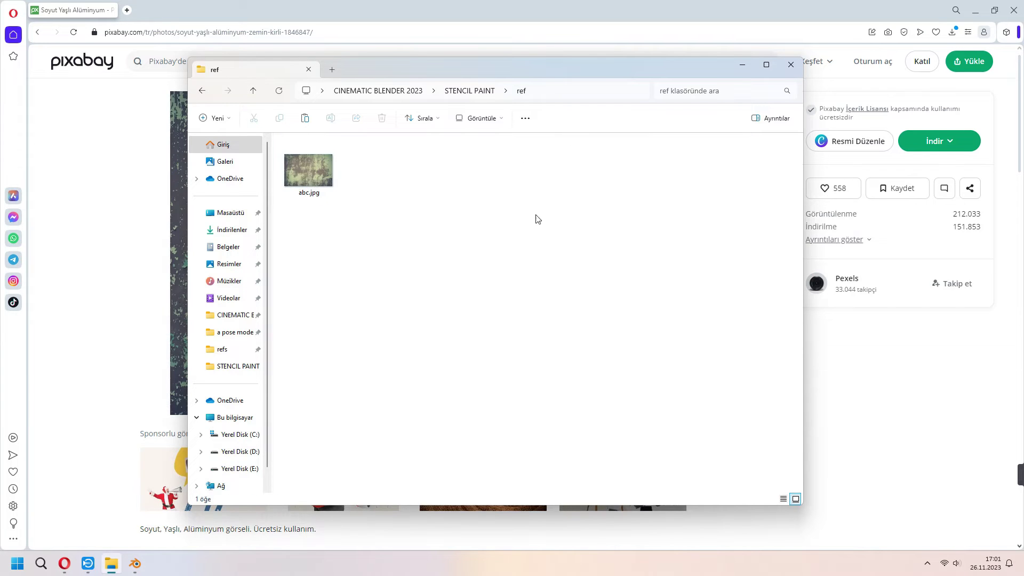
# Confirm abc.jpg is a 1280 × 852 JPG, then return to Blender.
pyautogui.click(298, 197)
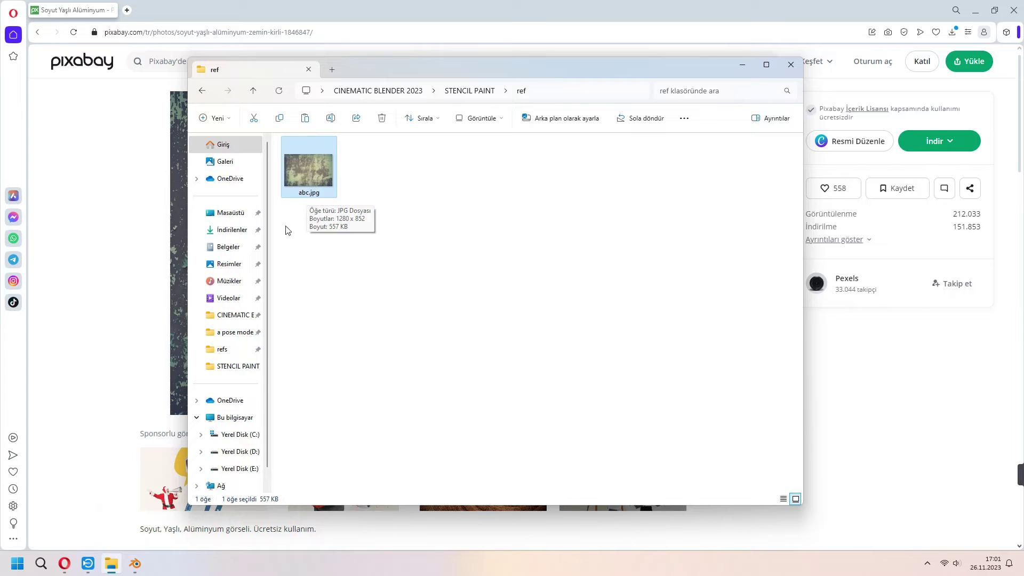
pyautogui.click(135, 564)
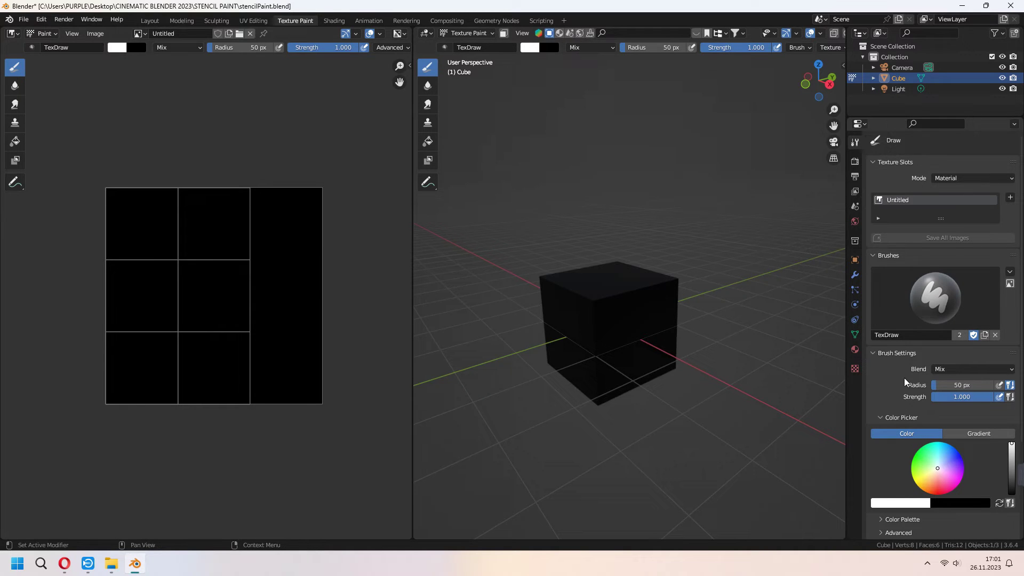
# Add a new brush texture named Texture under Brush Settings.
pyautogui.scroll(-5, 904, 378)
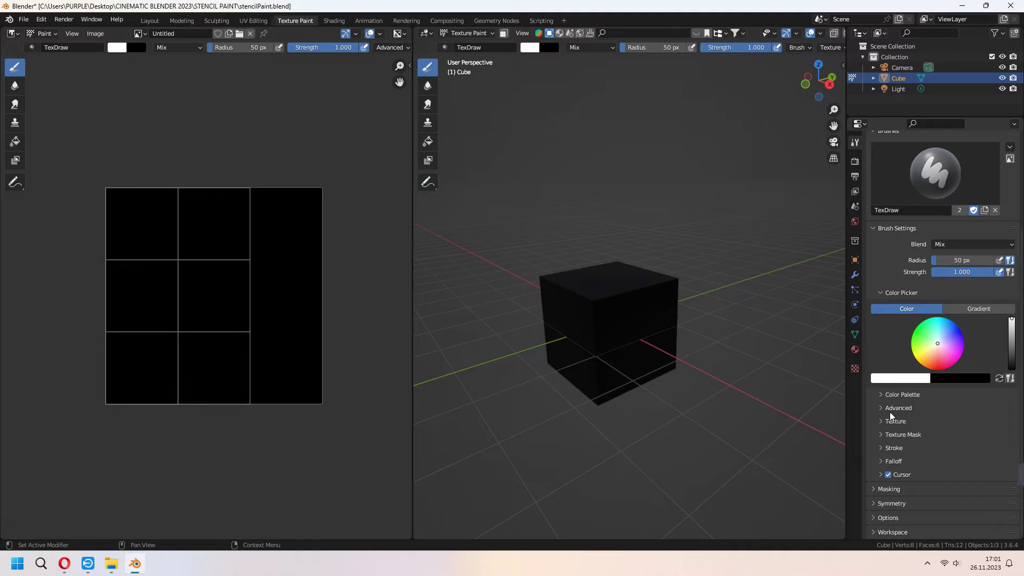
pyautogui.click(888, 421)
pyautogui.scroll(-3, 877, 406)
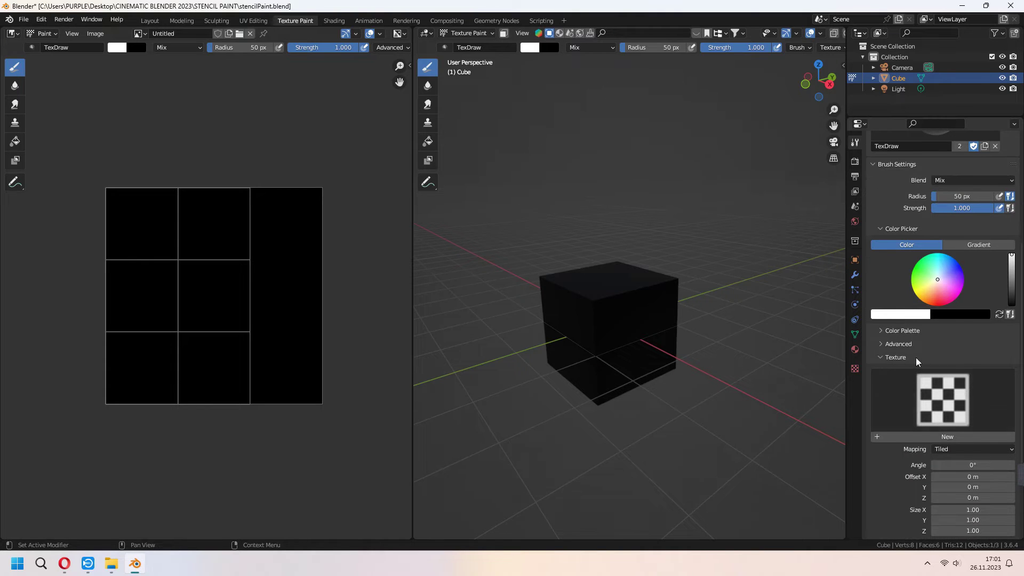
pyautogui.click(944, 435)
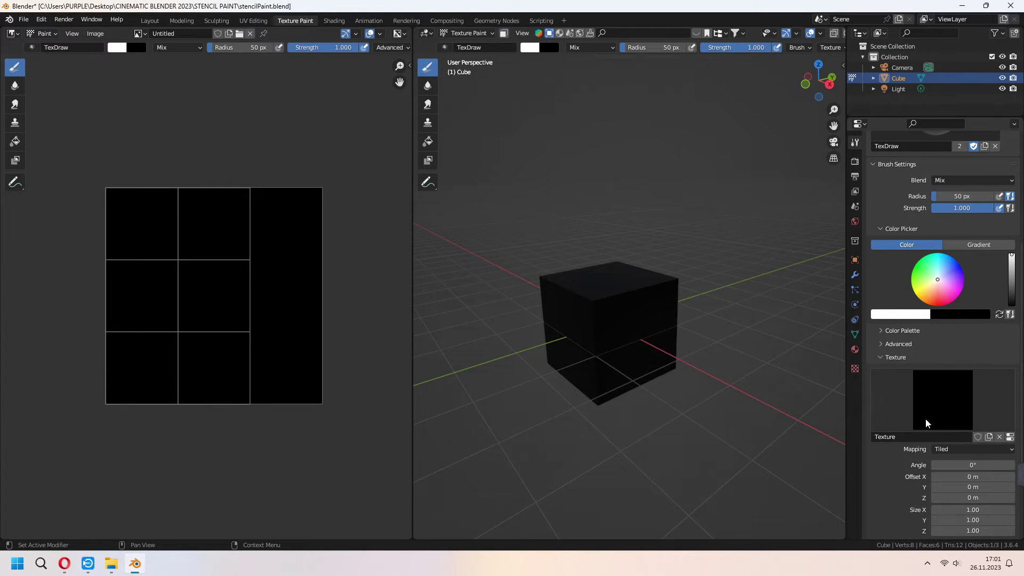
# Load abc.jpg from the ref folder as the brush texture's image.
pyautogui.click(855, 369)
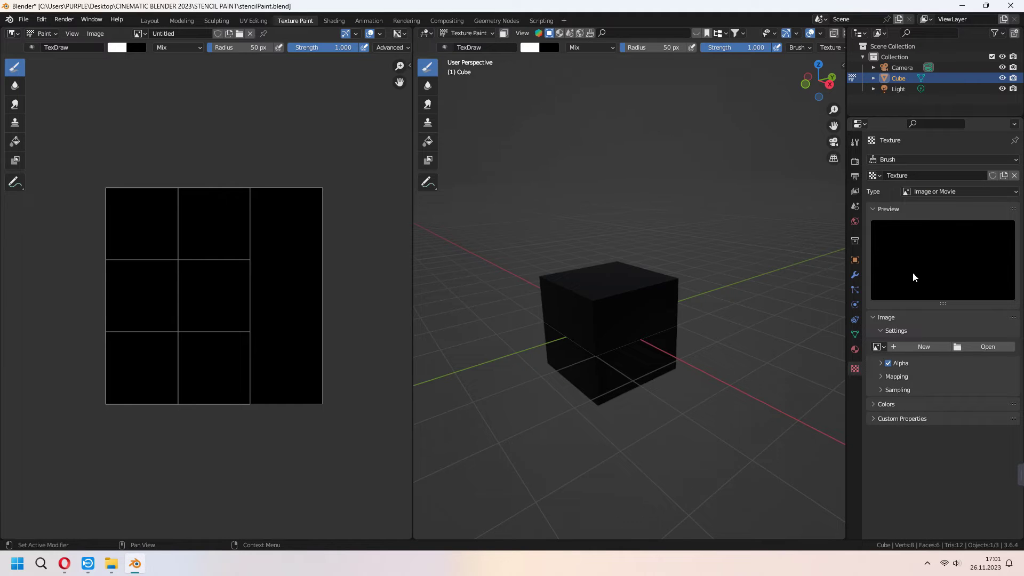
pyautogui.click(985, 347)
pyautogui.doubleClick(422, 199)
pyautogui.click(415, 193)
pyautogui.click(683, 423)
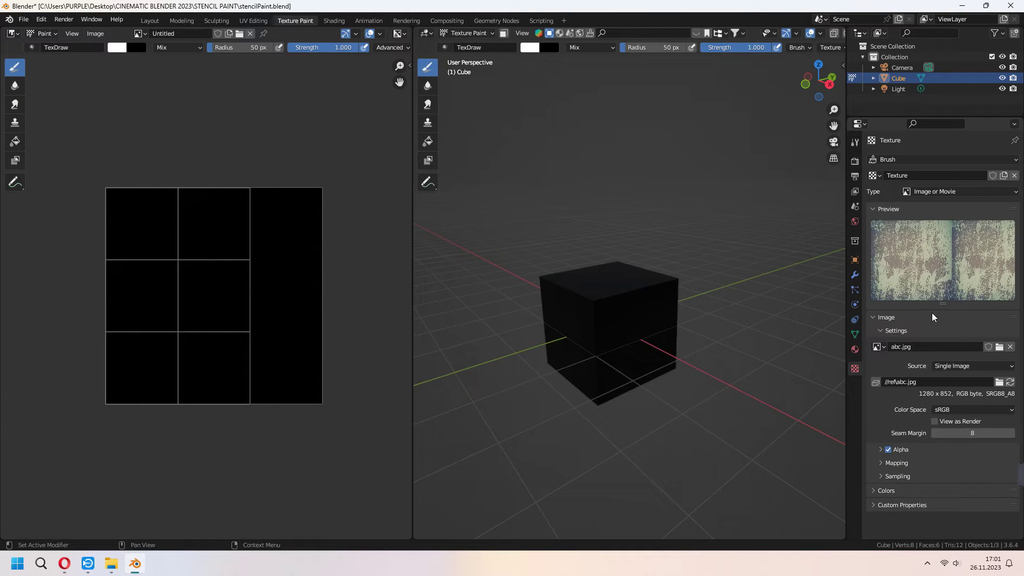
pyautogui.click(855, 141)
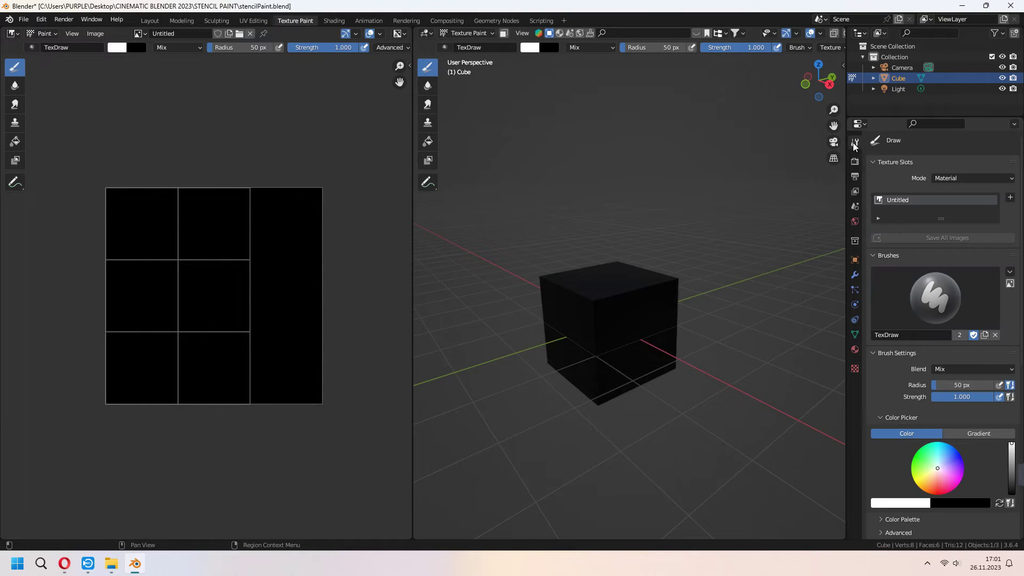
# Change the brush texture's Mapping from Tiled to Stencil.
pyautogui.scroll(-10, 881, 395)
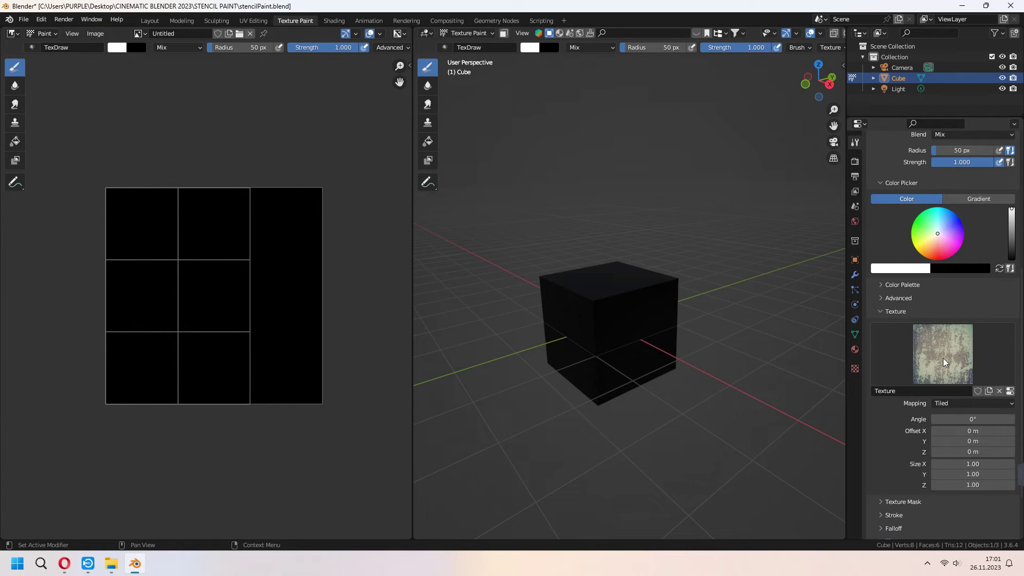
pyautogui.scroll(-1, 939, 347)
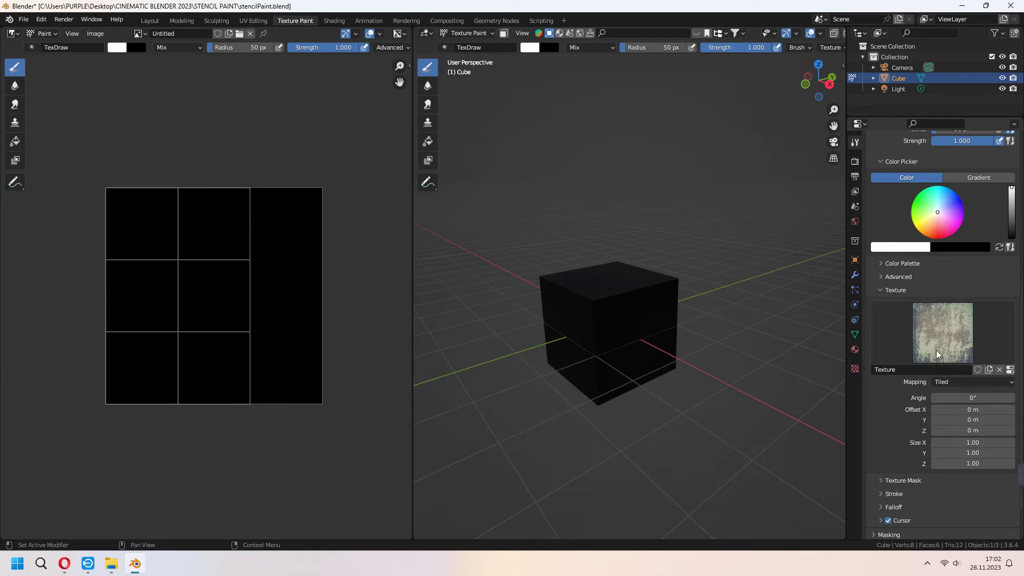
pyautogui.click(963, 383)
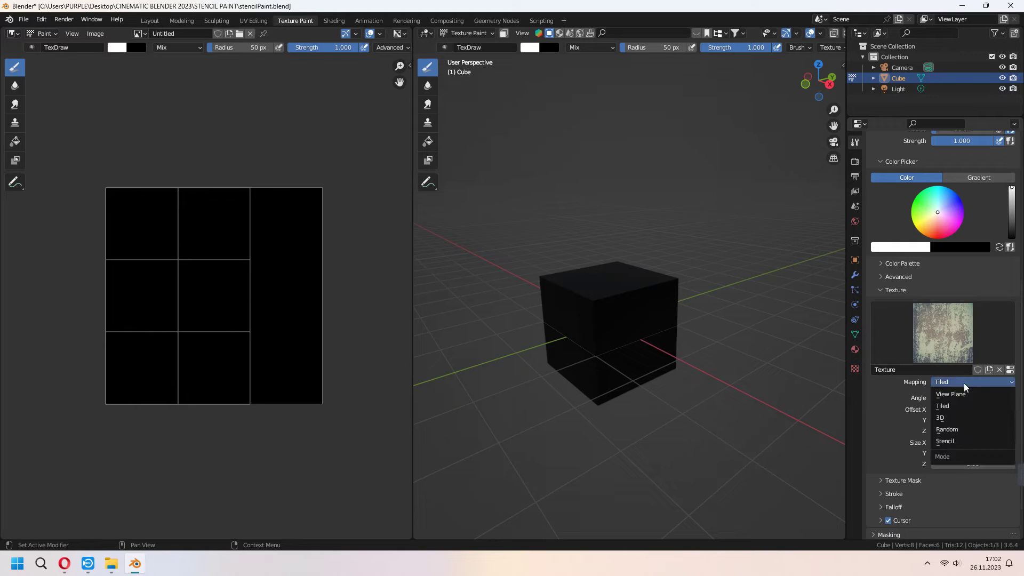
pyautogui.click(952, 443)
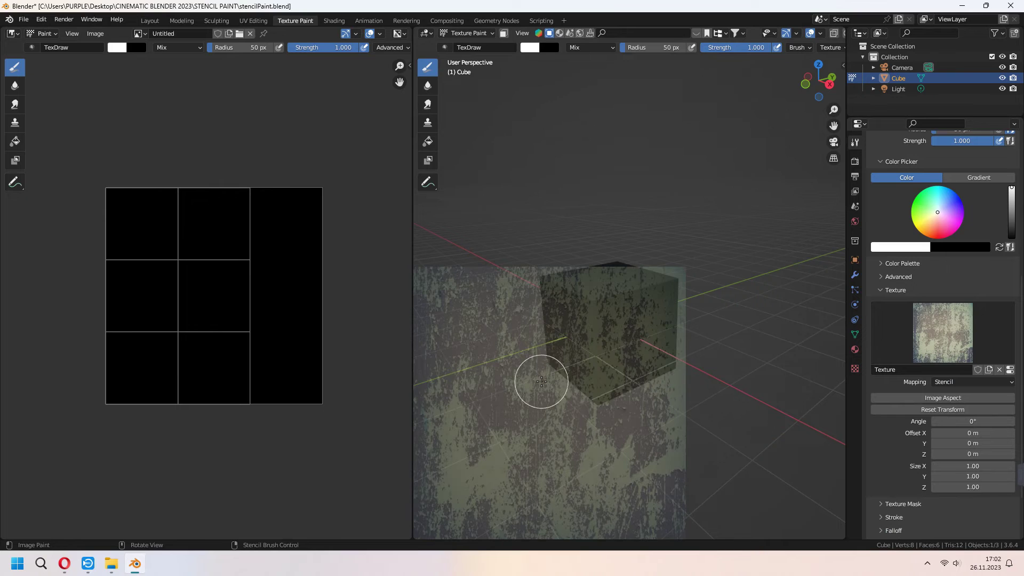
# Widen the 3D view and move the stencil image over the cube.
pyautogui.moveTo(413, 354); pyautogui.dragTo(298, 352)
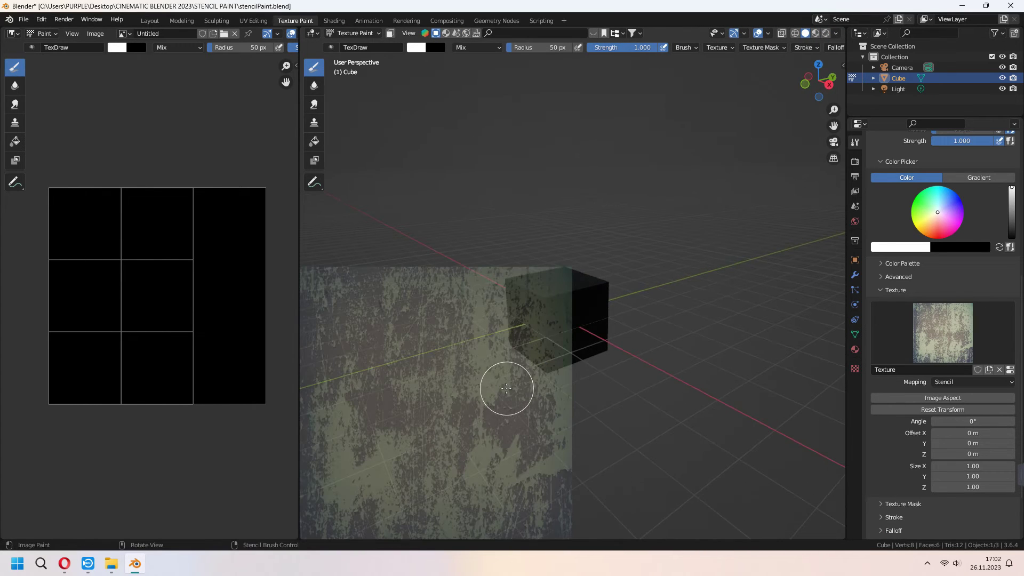
pyautogui.moveTo(459, 389); pyautogui.dragTo(588, 311, button='right')
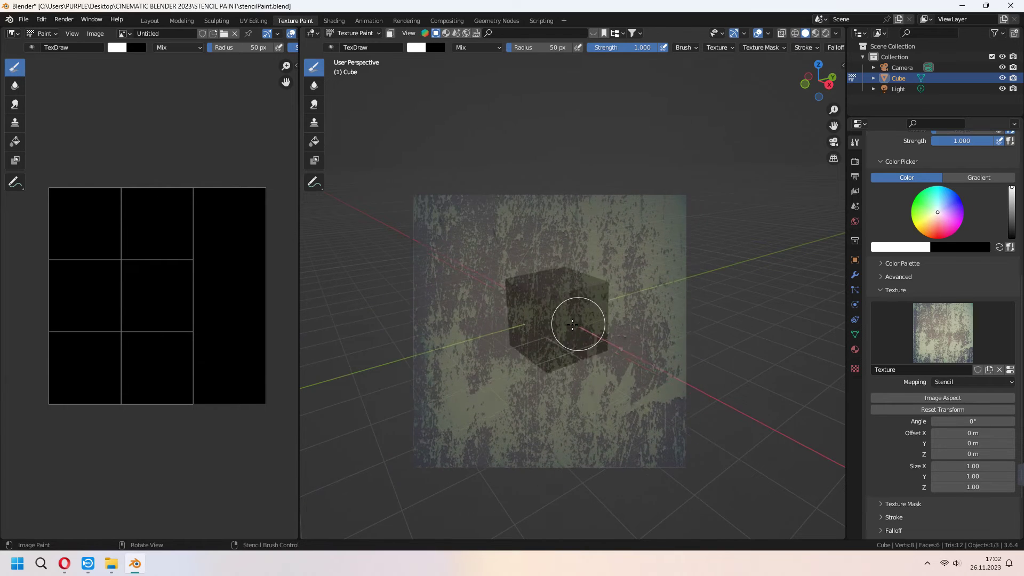
pyautogui.scroll(2, 588, 322)
pyautogui.moveTo(653, 361); pyautogui.dragTo(683, 363, button='middle')
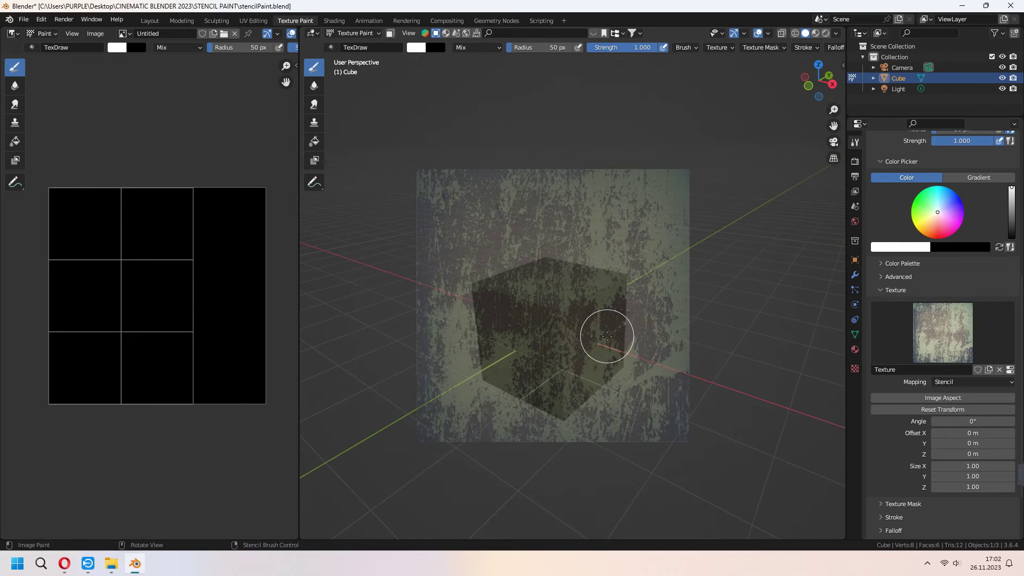
# Shrink the stencil to roughly cube size and nudge it onto the front face.
pyautogui.keyDown('shift'); pyautogui.moveTo(581, 334); pyautogui.dragTo(620, 373, button='right'); pyautogui.keyUp('shift')
pyautogui.moveTo(619, 373); pyautogui.dragTo(603, 359, button='middle')
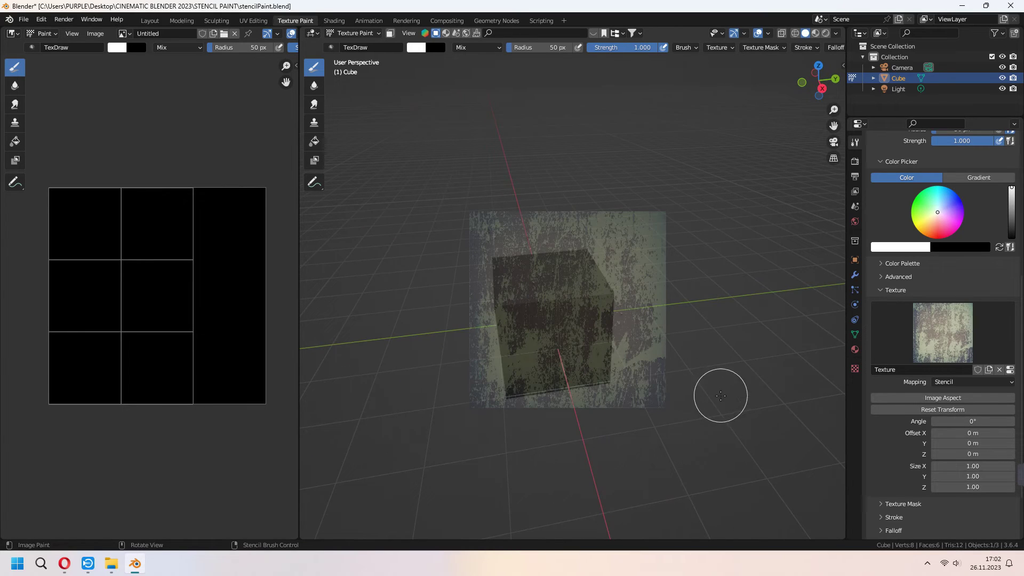
pyautogui.moveTo(708, 394); pyautogui.dragTo(649, 407, button='right')
pyautogui.moveTo(650, 407); pyautogui.dragTo(736, 409, button='middle')
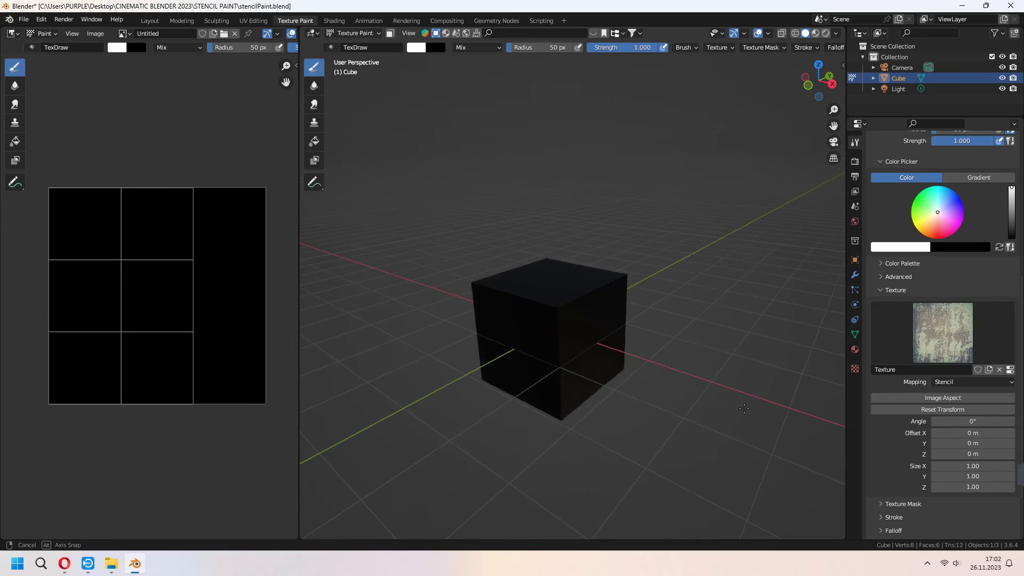
pyautogui.moveTo(566, 336); pyautogui.dragTo(597, 346, button='right')
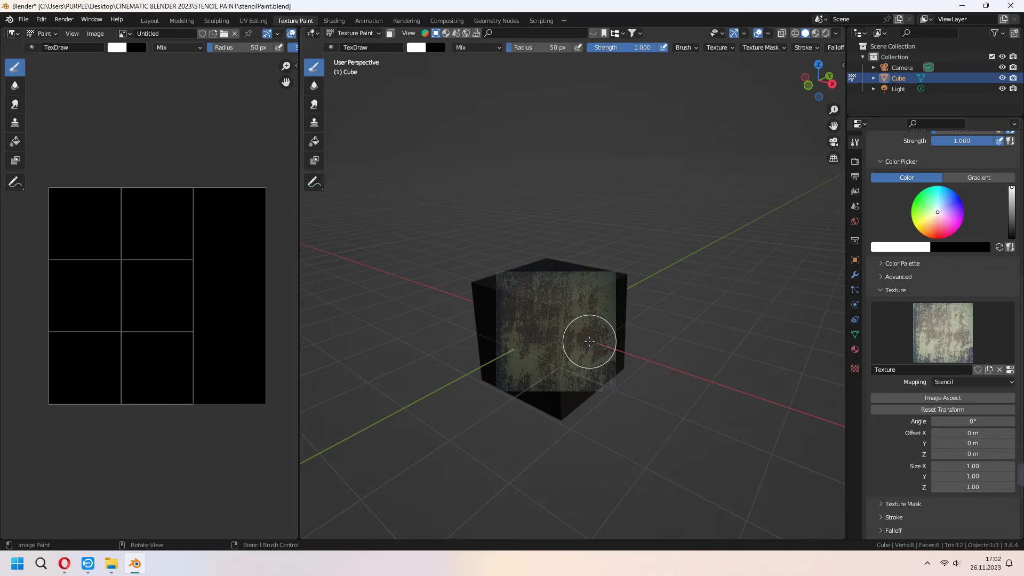
# Paint metal patches onto the front, top and corner faces, then scale the stencil up.
pyautogui.scroll(2, 622, 328)
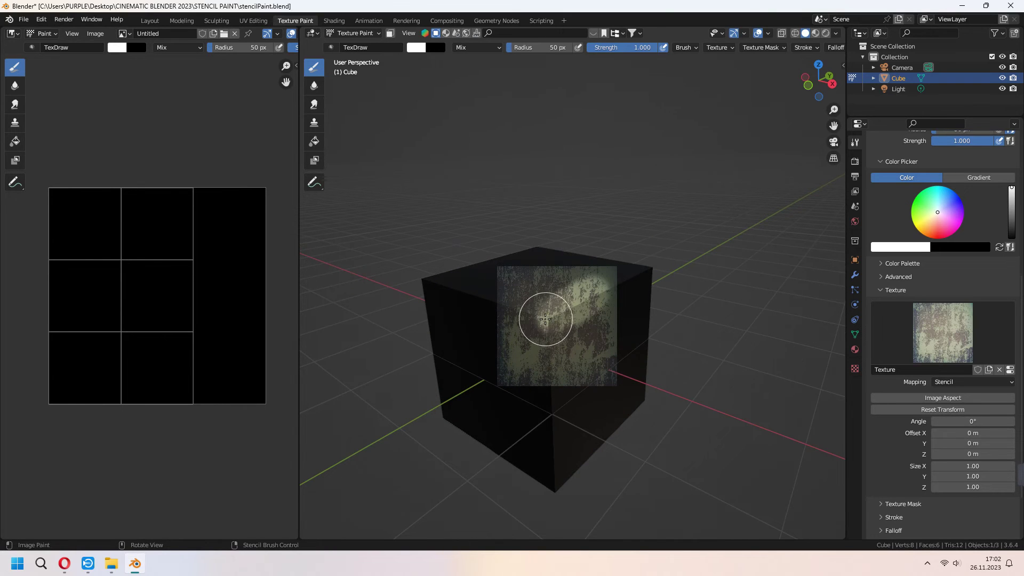
pyautogui.moveTo(547, 319); pyautogui.dragTo(549, 320)
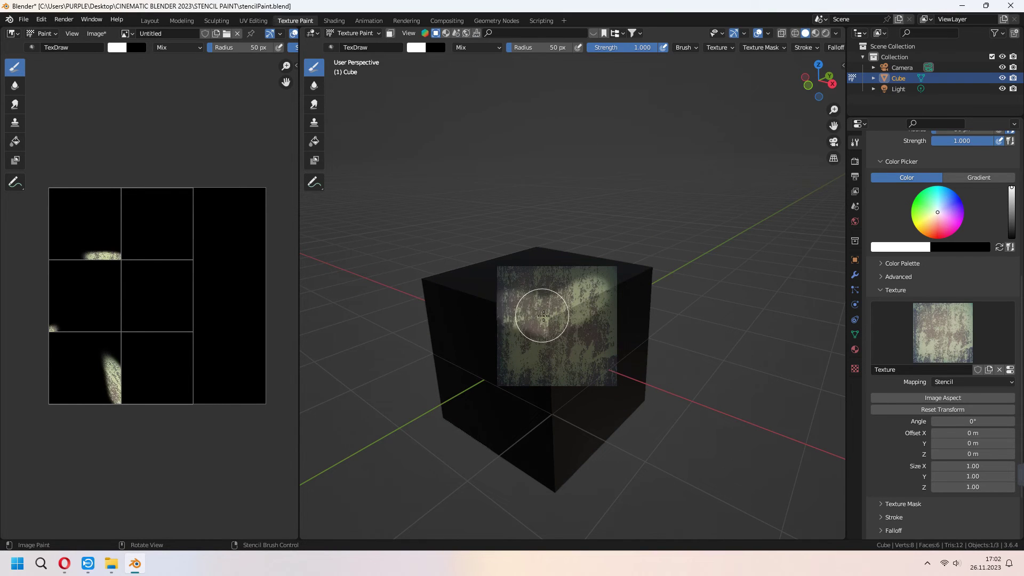
pyautogui.moveTo(555, 318)
pyautogui.mouseDown()
pyautogui.moveTo(549, 377)
pyautogui.moveTo(668, 393)
pyautogui.mouseUp()
pyautogui.moveTo(668, 393)
pyautogui.mouseDown(button='middle')
pyautogui.moveTo(677, 371)
pyautogui.moveTo(694, 368)
pyautogui.moveTo(667, 373)
pyautogui.moveTo(646, 399)
pyautogui.mouseUp(button='middle')
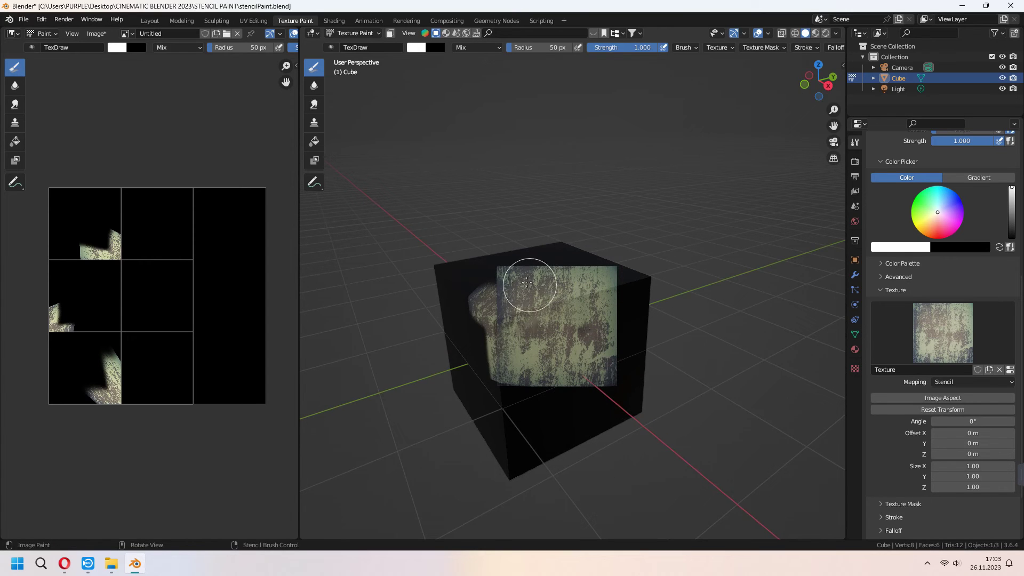
pyautogui.moveTo(513, 343); pyautogui.dragTo(652, 389)
pyautogui.moveTo(651, 389); pyautogui.dragTo(624, 358, button='middle')
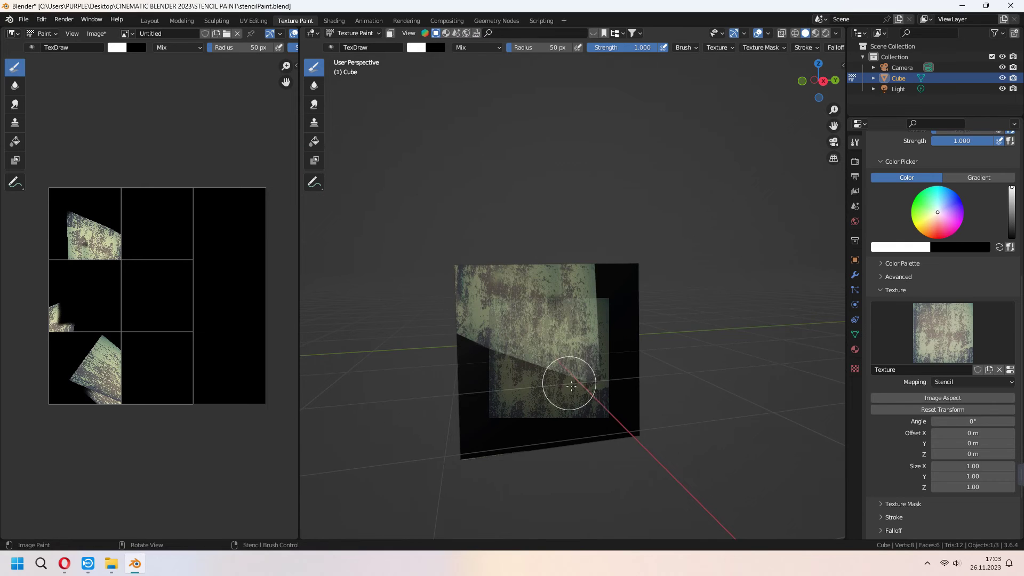
pyautogui.keyDown('shift'); pyautogui.moveTo(577, 373); pyautogui.dragTo(599, 393, button='right'); pyautogui.keyUp('shift')
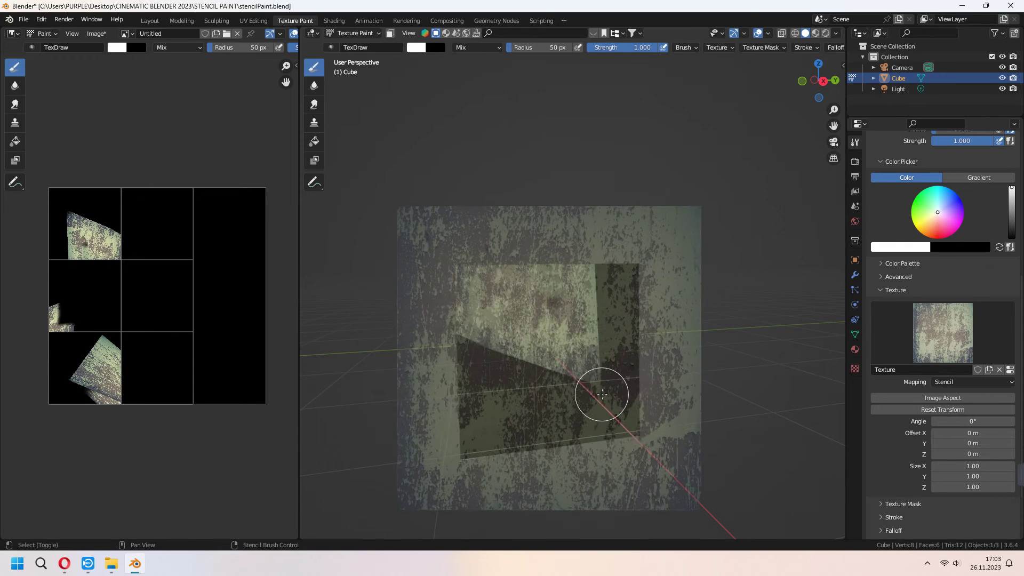
# Paint the peeling-metal texture through the stencil over the face's dark lower-left and right-hand areas.
pyautogui.moveTo(456, 328)
pyautogui.mouseDown()
pyautogui.moveTo(464, 430)
pyautogui.moveTo(536, 441)
pyautogui.mouseUp()
pyautogui.moveTo(626, 390)
pyautogui.mouseDown()
pyautogui.moveTo(630, 279)
pyautogui.moveTo(595, 281)
pyautogui.mouseUp()
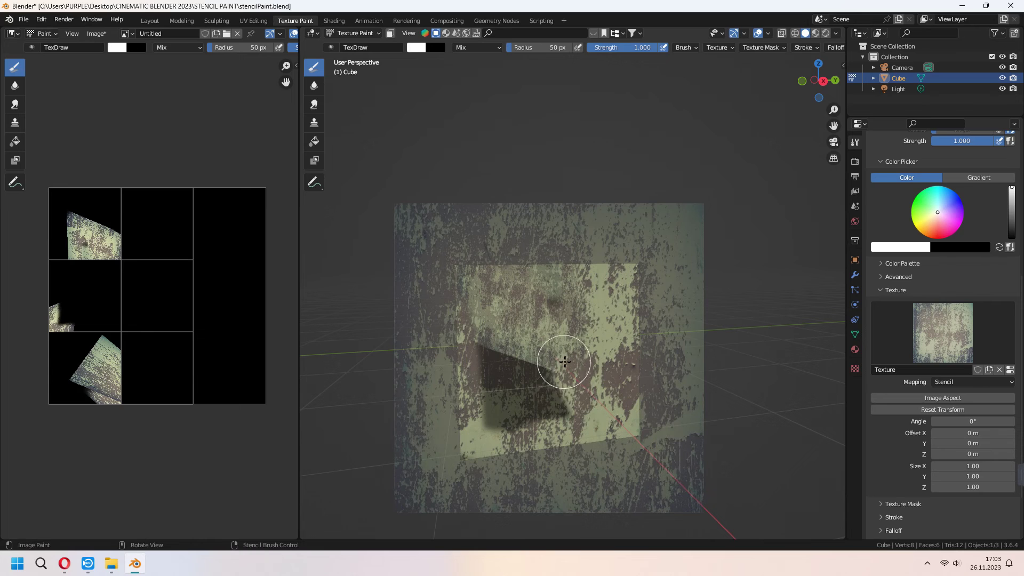
pyautogui.moveTo(499, 418); pyautogui.dragTo(480, 380)
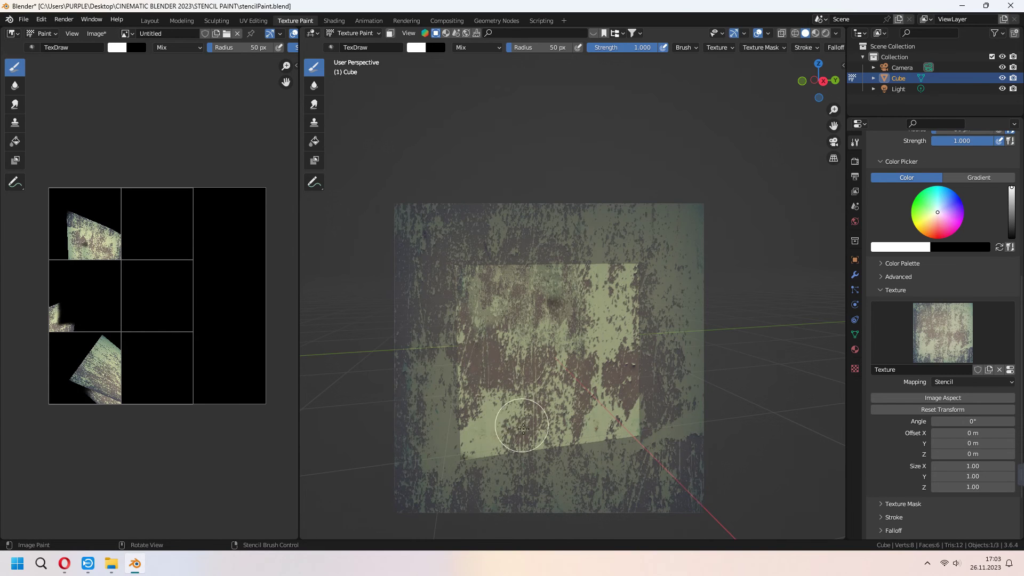
pyautogui.moveTo(497, 416)
pyautogui.mouseDown(button='middle')
pyautogui.moveTo(588, 419)
pyautogui.moveTo(554, 380)
pyautogui.moveTo(549, 299)
pyautogui.mouseUp(button='middle')
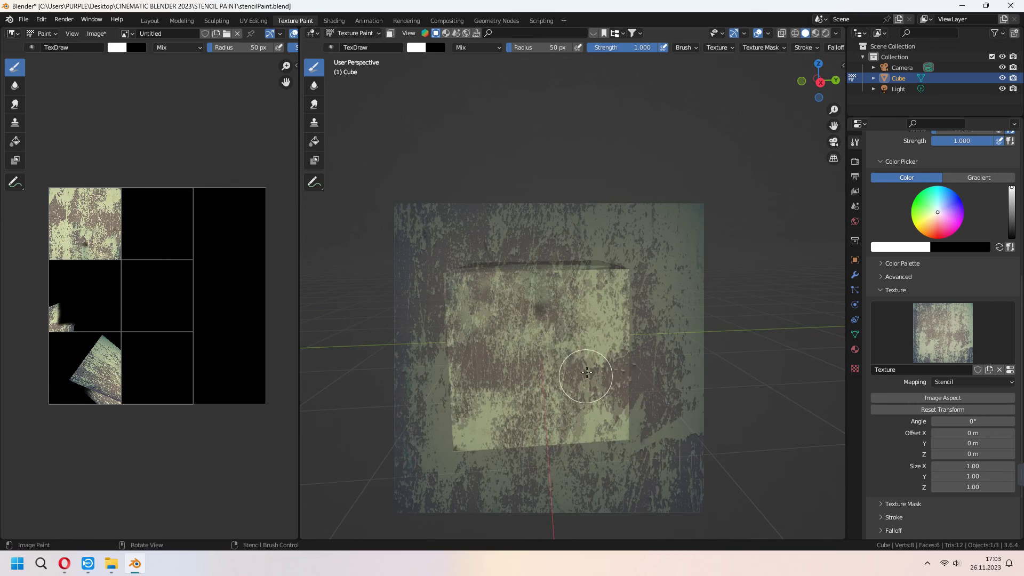
# Dab the metal texture onto the cube's side and remaining bare spots from new angles.
pyautogui.click(513, 344)
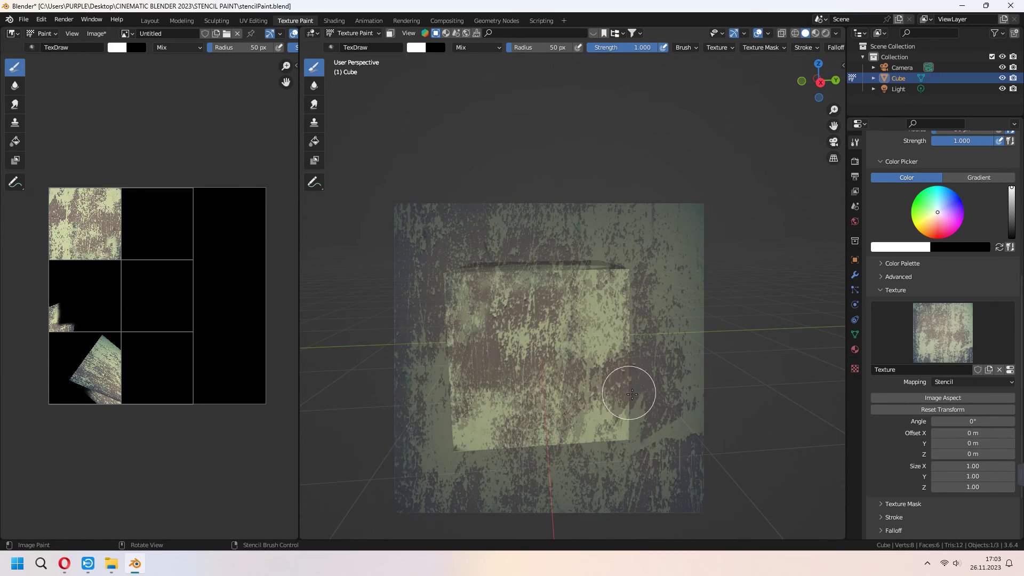
pyautogui.moveTo(624, 382); pyautogui.dragTo(555, 376, button='middle')
pyautogui.moveTo(554, 376)
pyautogui.mouseDown(button='right')
pyautogui.moveTo(571, 377)
pyautogui.moveTo(583, 422)
pyautogui.mouseUp(button='right')
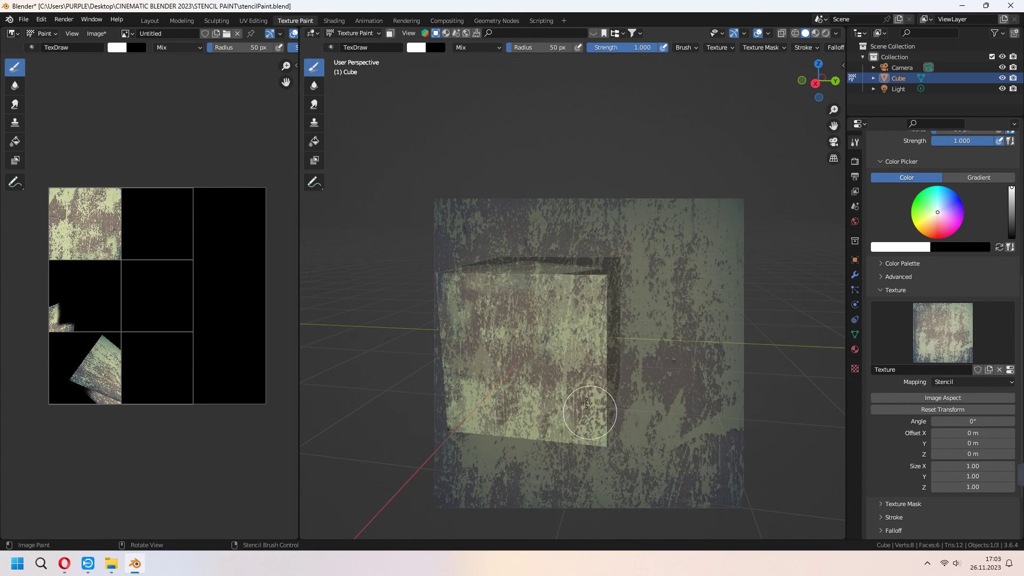
pyautogui.click(569, 419)
pyautogui.moveTo(569, 419)
pyautogui.mouseDown(button='middle')
pyautogui.moveTo(496, 444)
pyautogui.moveTo(605, 418)
pyautogui.moveTo(603, 397)
pyautogui.mouseUp(button='middle')
pyautogui.click(524, 426)
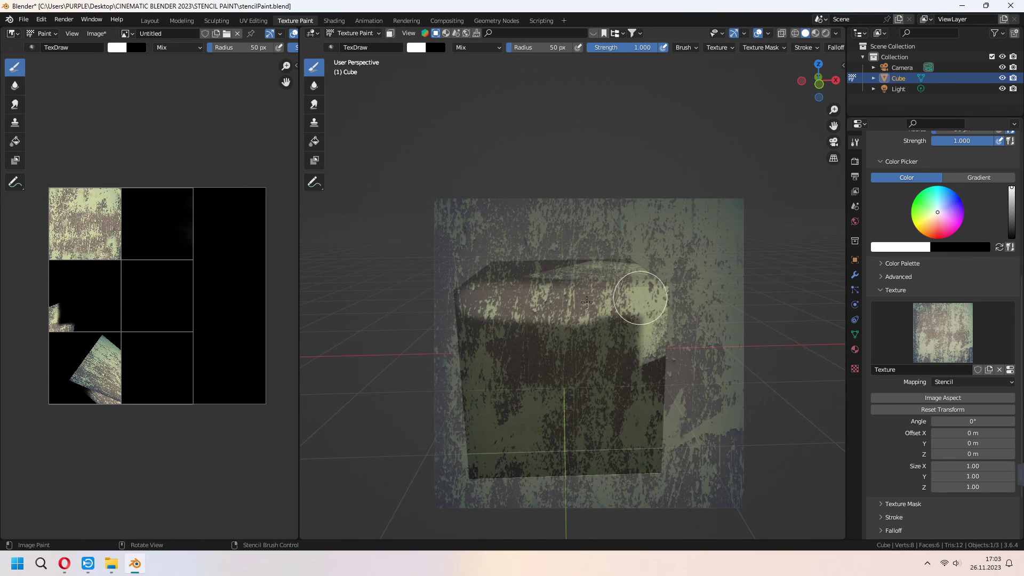